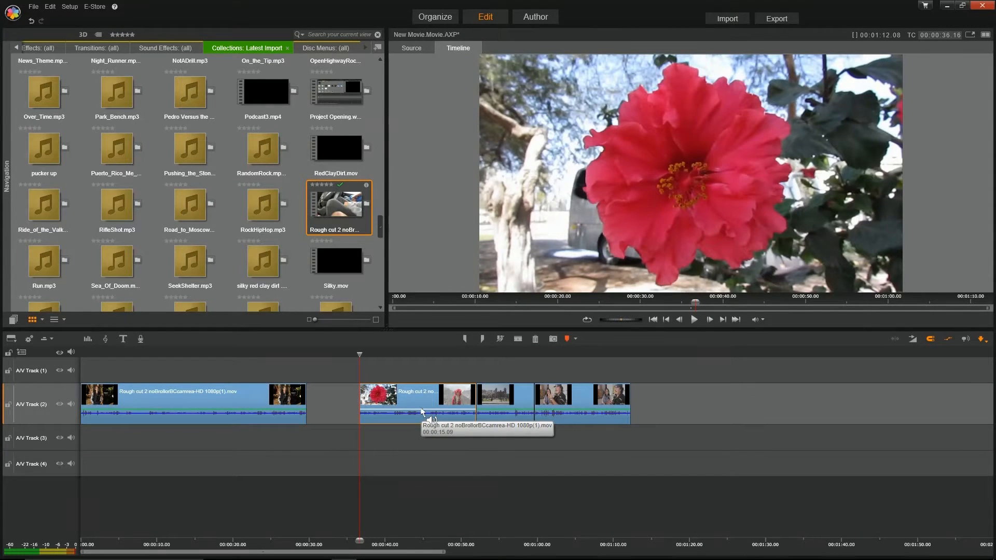
# Step: Lower the flower clip's audio volume line to its minimum, and raise it back to its normal level
pyautogui.moveTo(421, 412); pyautogui.dragTo(420, 442)
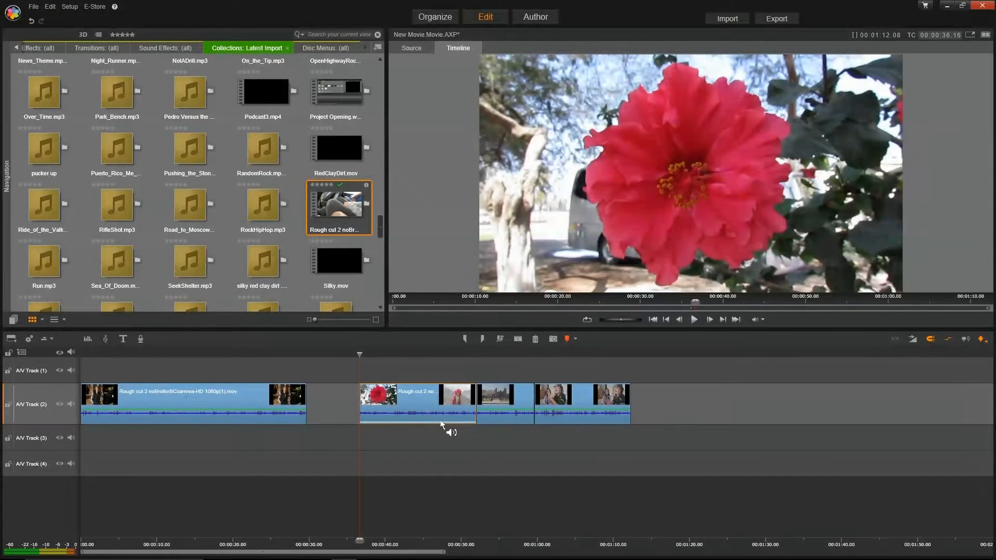
pyautogui.moveTo(442, 423); pyautogui.dragTo(447, 414)
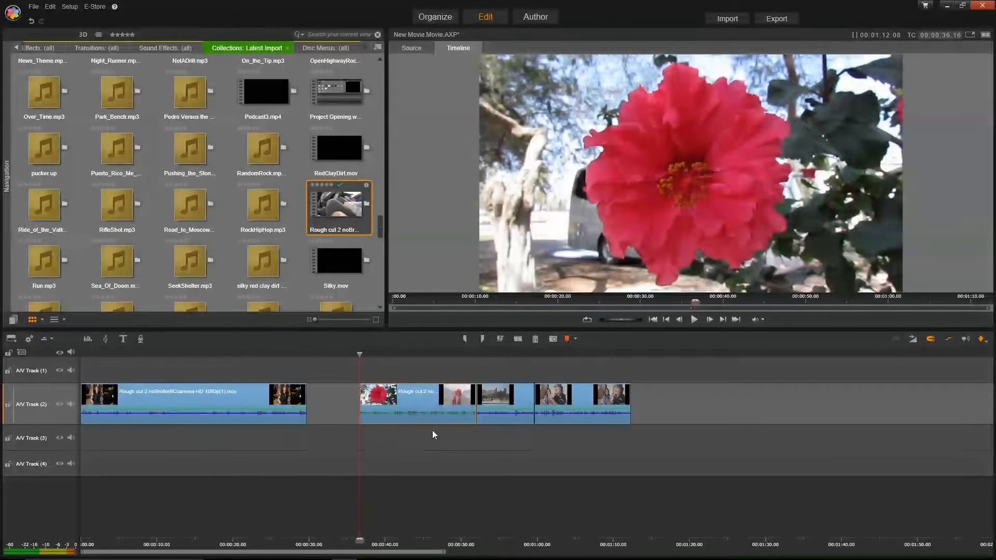
# Step: Move the flower clip down onto A/V Track (3) and mute that track's audio
pyautogui.moveTo(420, 399); pyautogui.dragTo(419, 437)
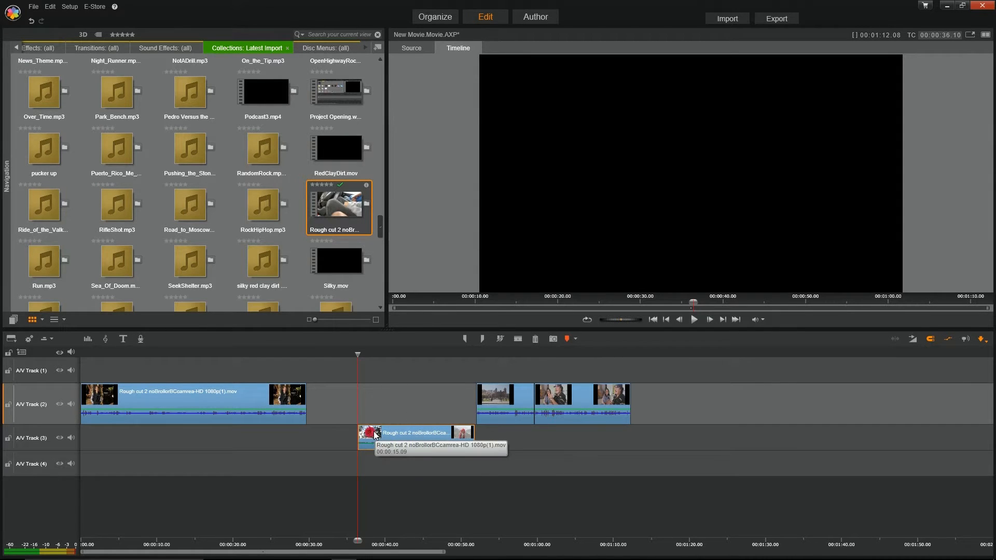
pyautogui.click(72, 438)
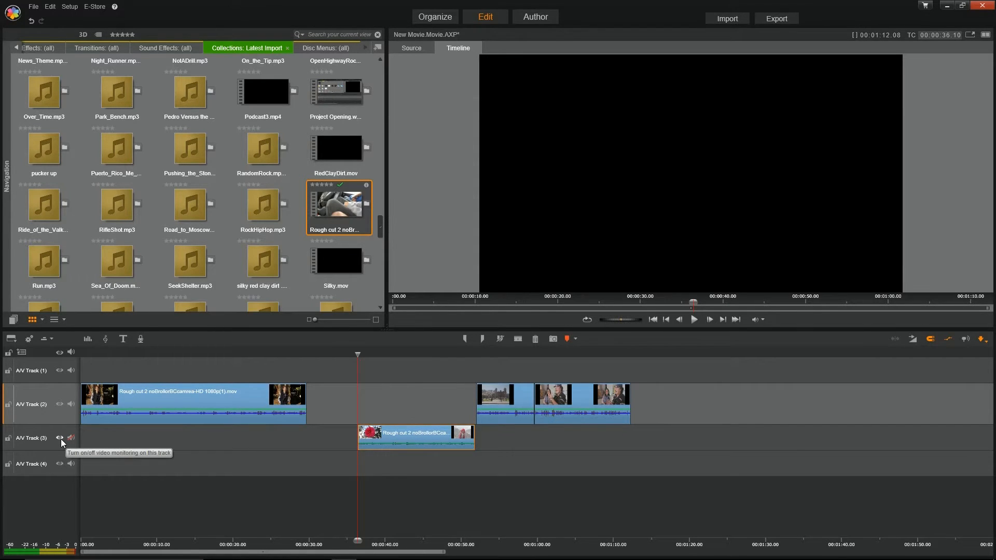
# Step: Switch A/V Track (3)'s video monitoring off and on again, and return the flower clip to A/V Track (2)
pyautogui.click(60, 439)
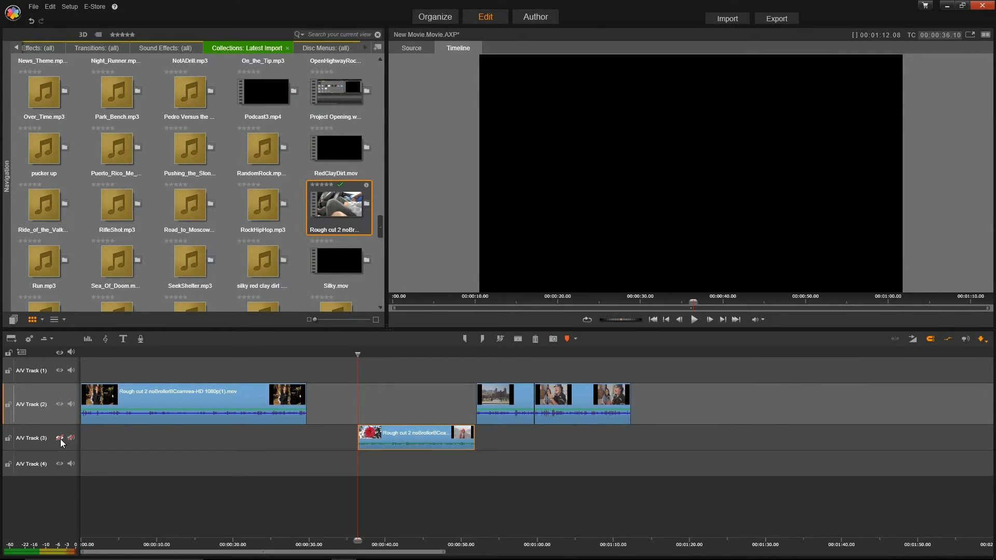
pyautogui.click(60, 438)
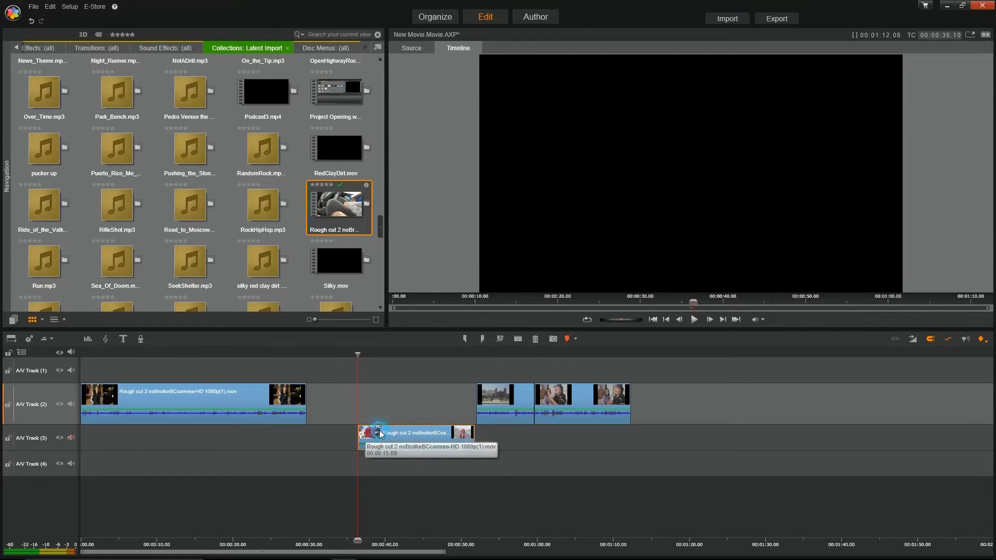
pyautogui.moveTo(379, 430); pyautogui.dragTo(385, 414)
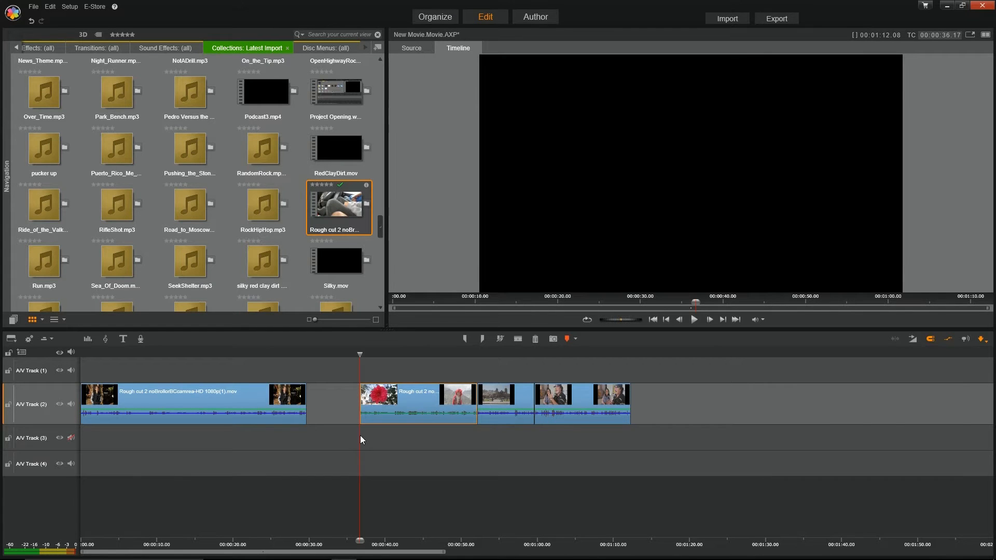
# Step: Shift the flower clip earlier on A/V Track (2) to start at about 35 seconds, and nudge the plaza clip slightly later
pyautogui.click(234, 394)
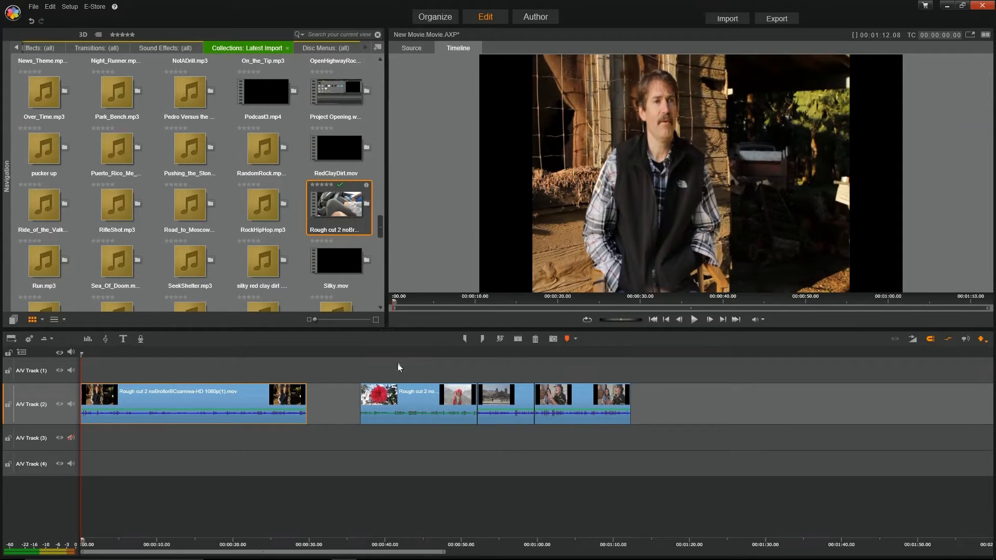
pyautogui.click(414, 403)
pyautogui.click(429, 400)
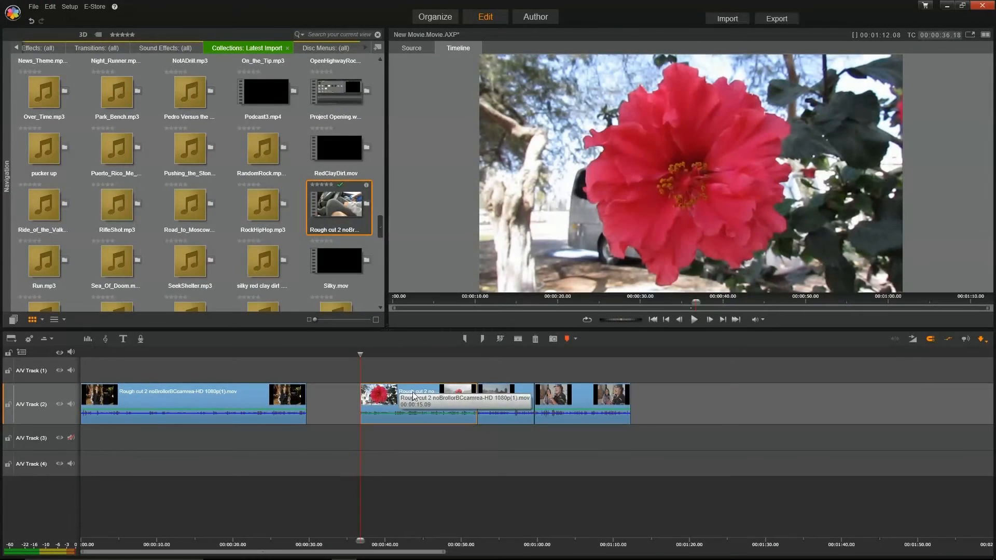
pyautogui.moveTo(414, 396); pyautogui.dragTo(401, 396)
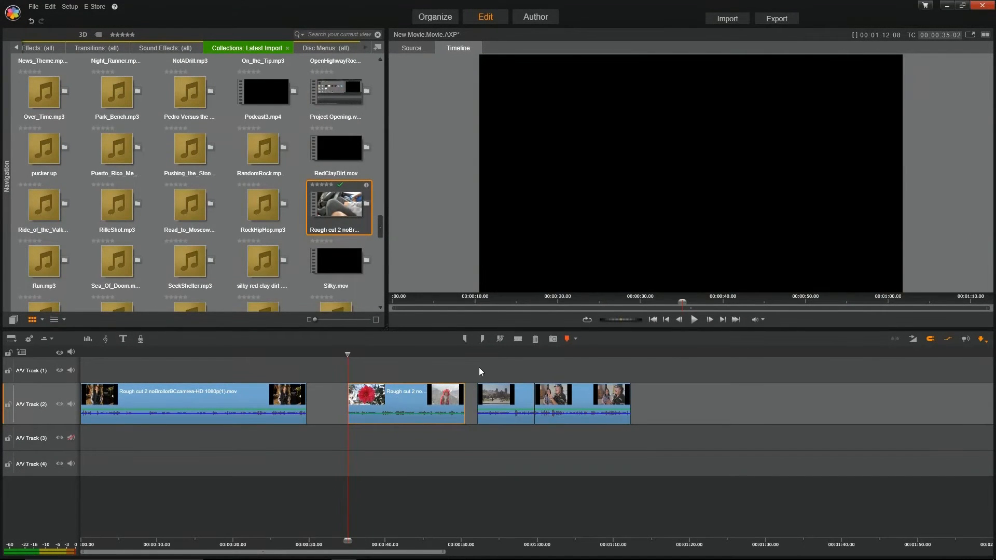
pyautogui.moveTo(498, 389); pyautogui.dragTo(503, 392)
pyautogui.click(575, 395)
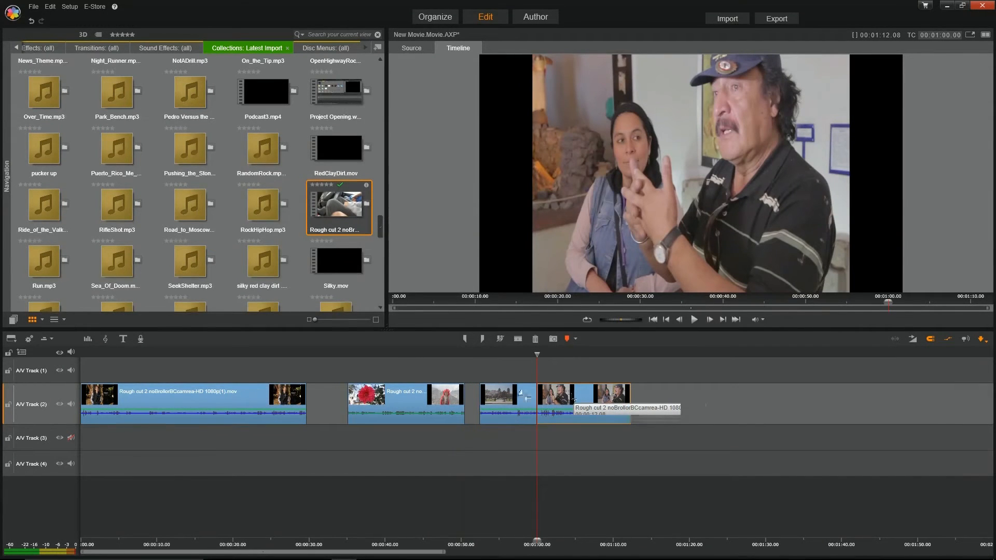
# Step: Select the flower, plaza and couple B-roll clips together and detach their audio
pyautogui.click(404, 396)
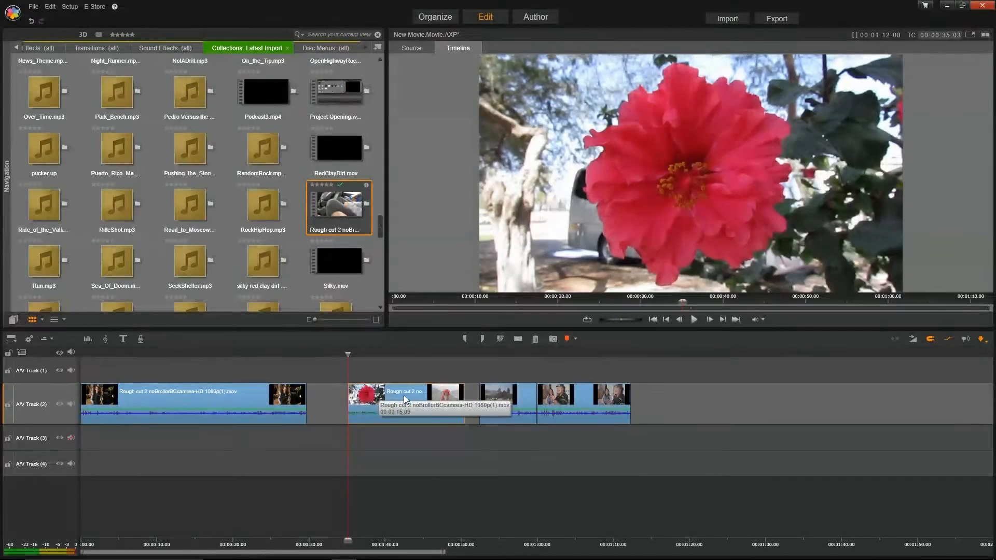
pyautogui.moveTo(696, 393); pyautogui.dragTo(418, 400)
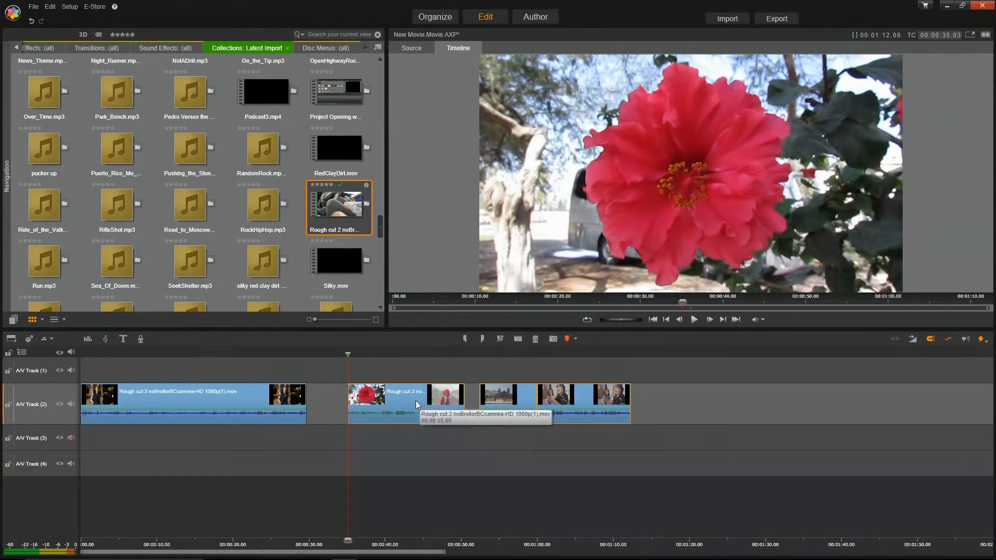
pyautogui.rightClick(416, 400)
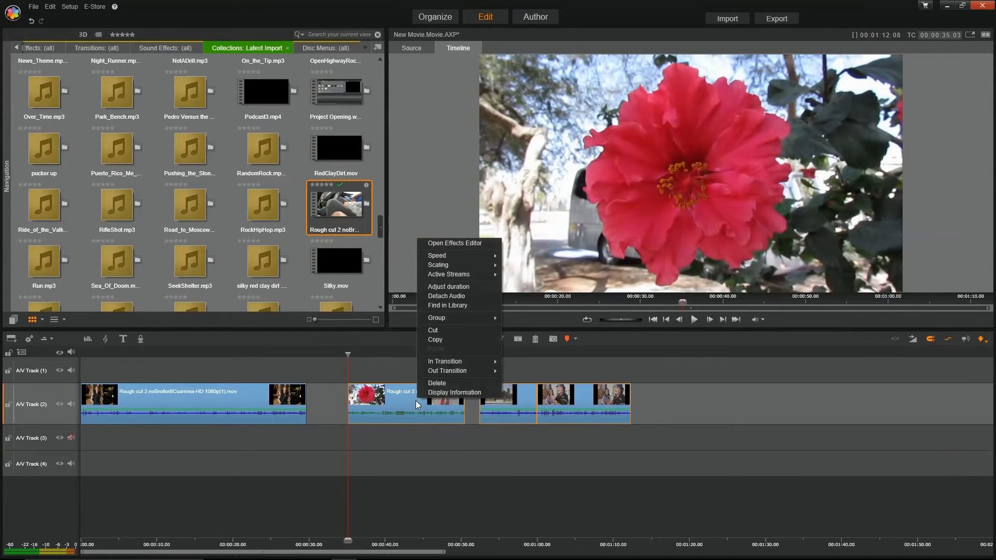
pyautogui.click(452, 296)
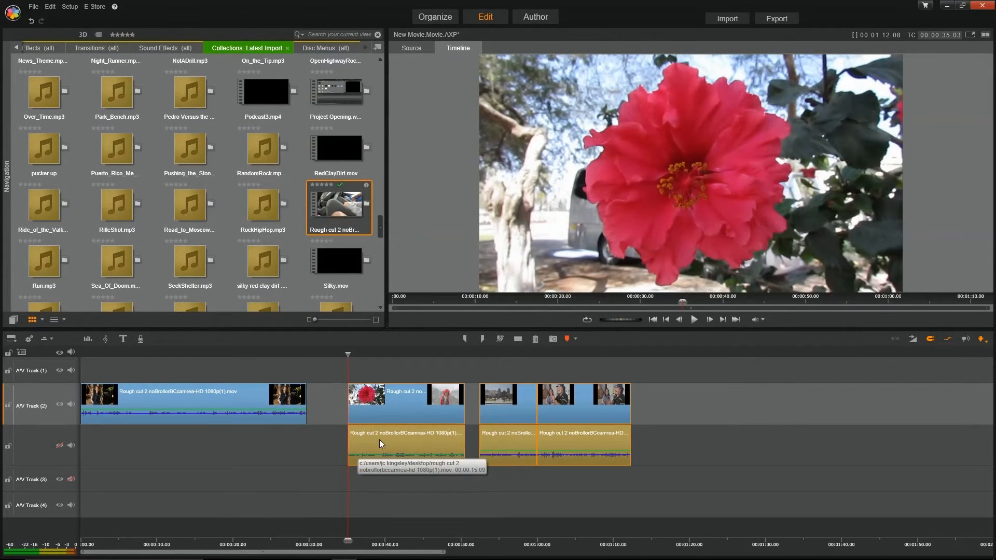
# Step: Delete the three detached audio clips beneath the flower, plaza and couple clips
pyautogui.click(420, 441)
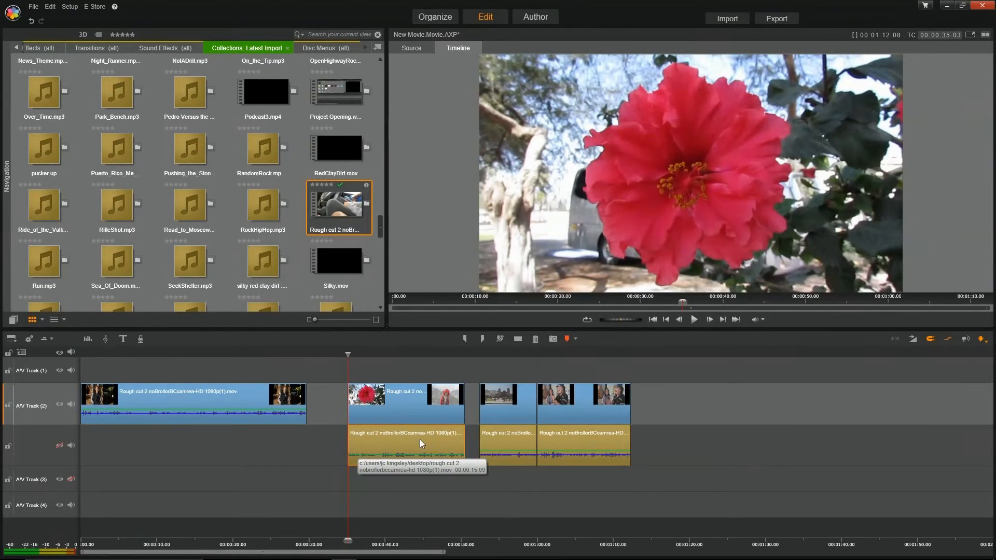
pyautogui.press('Delete')
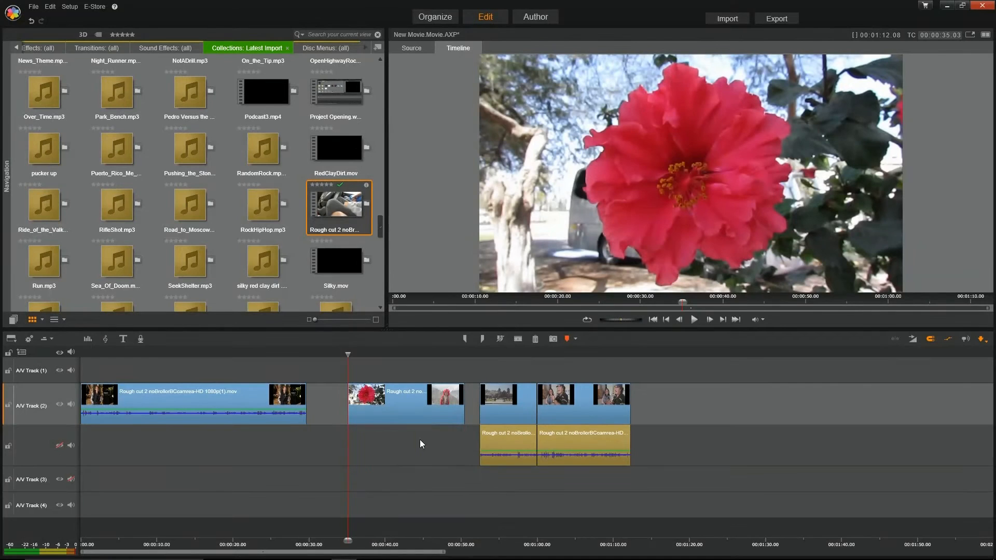
pyautogui.click(495, 437)
pyautogui.press('Delete')
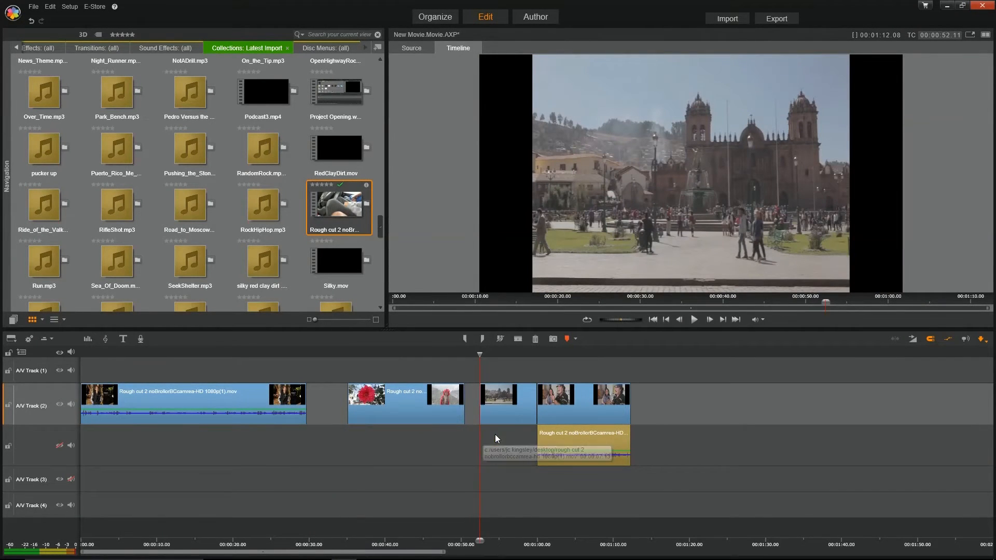
pyautogui.click(574, 436)
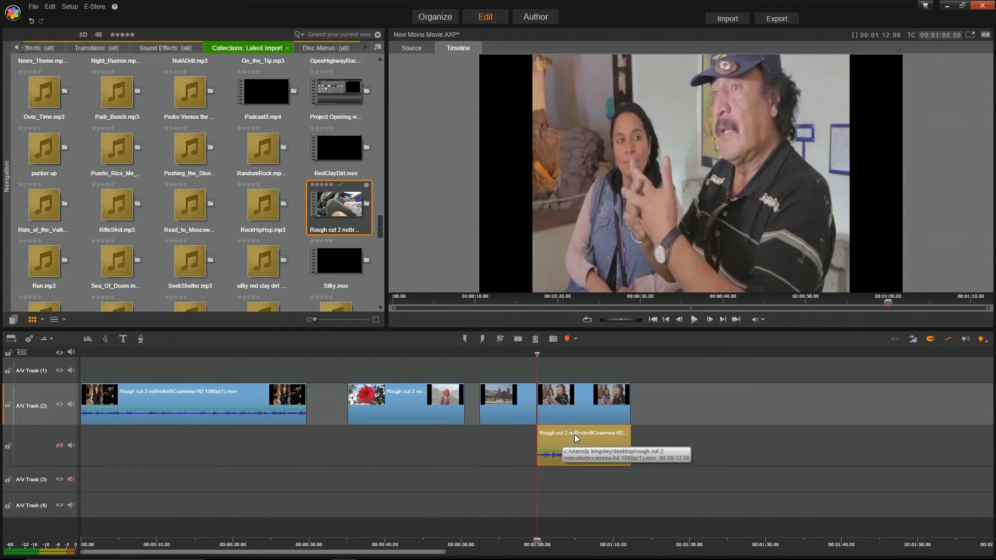
pyautogui.press('Delete')
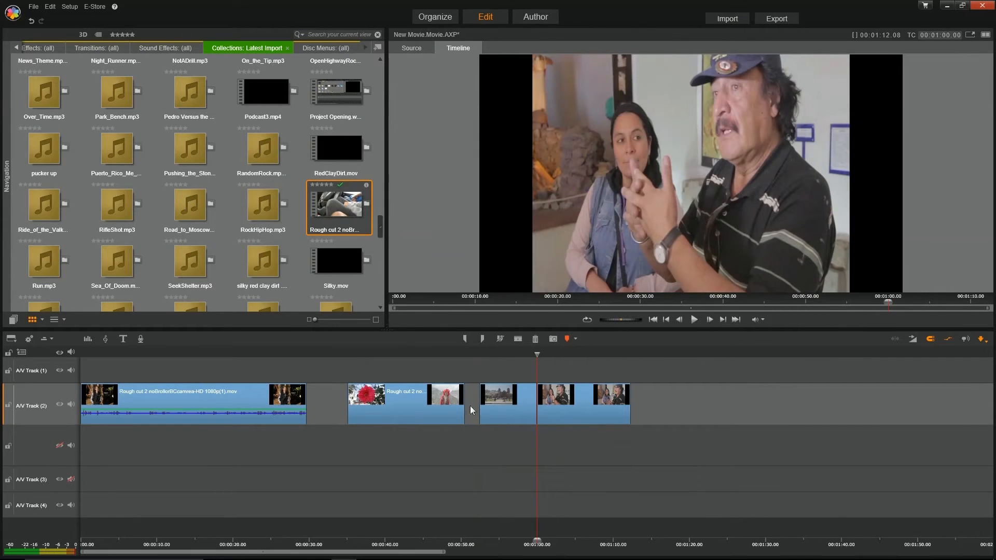
# Step: Play a few seconds of the flower clip to check its audio
pyautogui.click(413, 403)
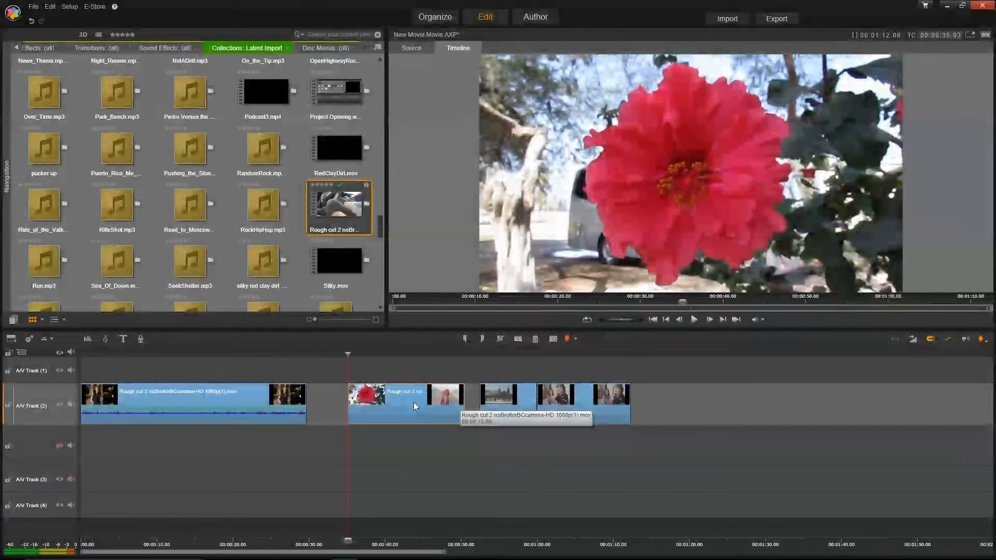
pyautogui.click(695, 320)
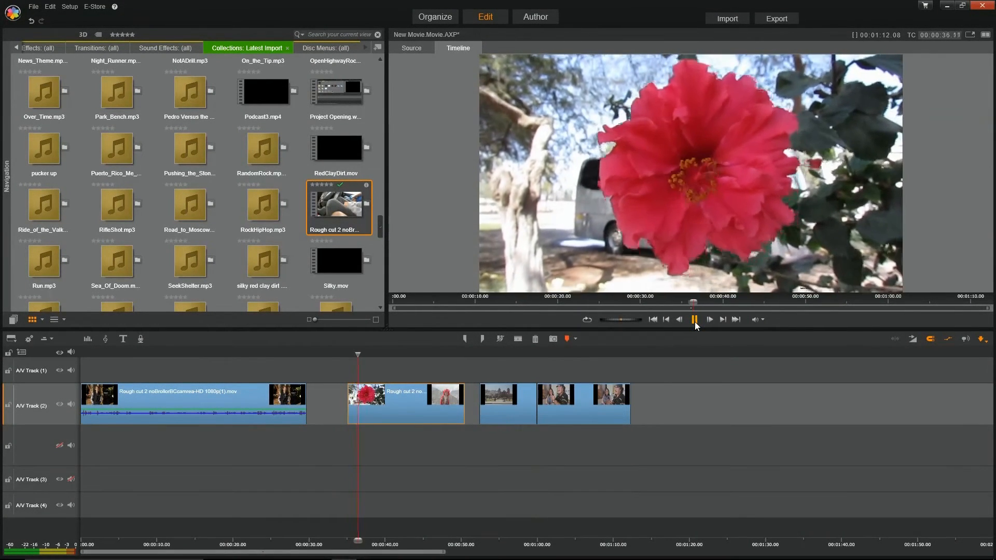
pyautogui.click(695, 320)
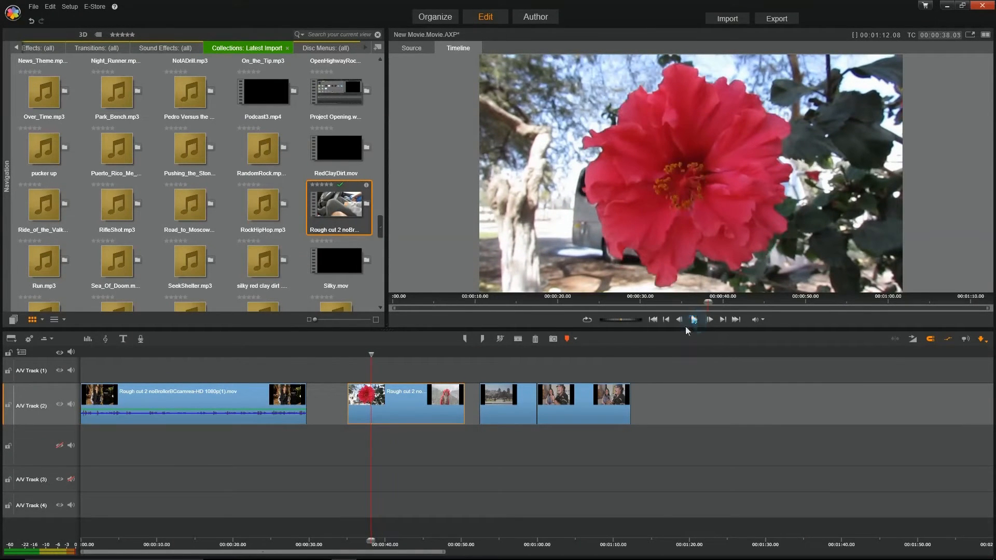
# Step: Move the flower clip to A/V Track (1) above the interview clip, starting at about 1.5 seconds, and preview the overlay
pyautogui.moveTo(402, 397); pyautogui.dragTo(149, 376)
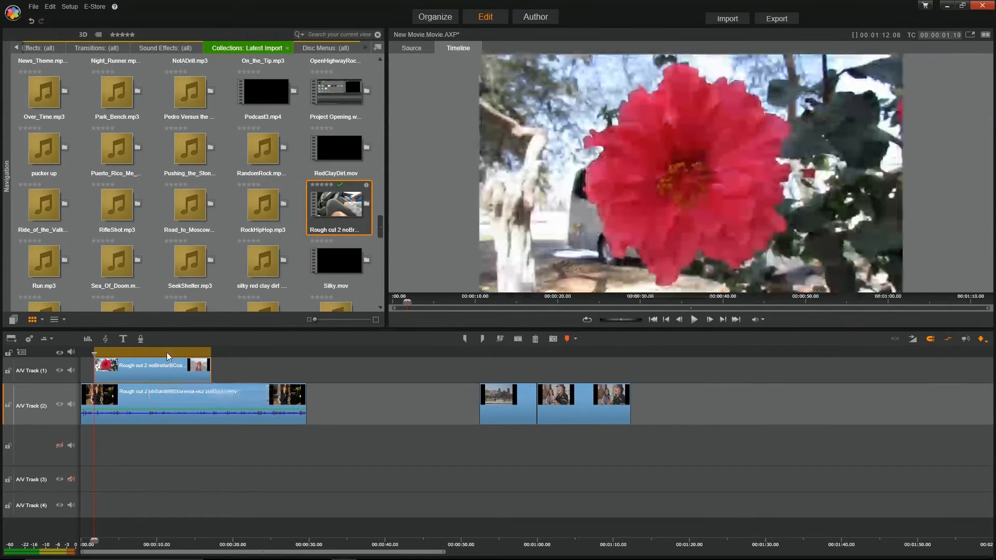
pyautogui.click(167, 353)
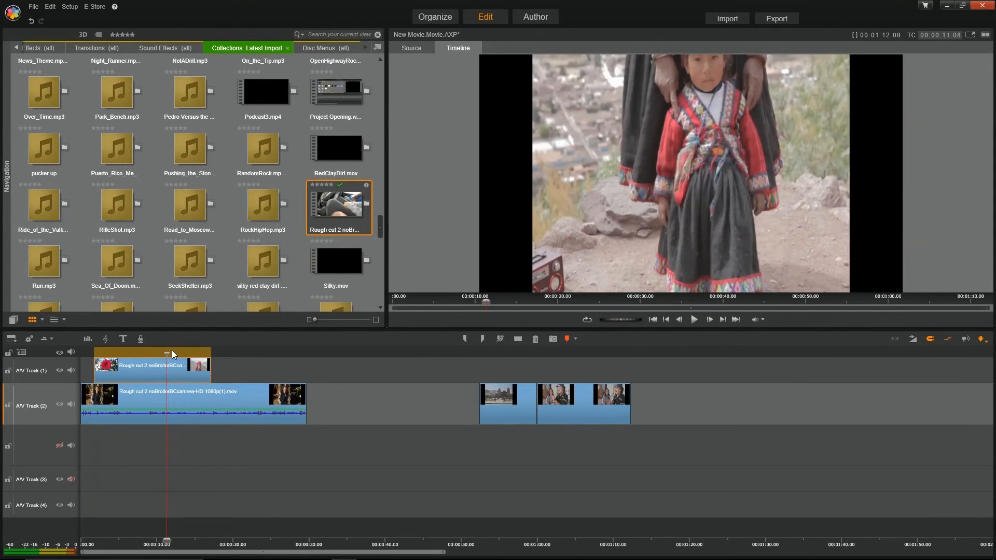
pyautogui.click(158, 355)
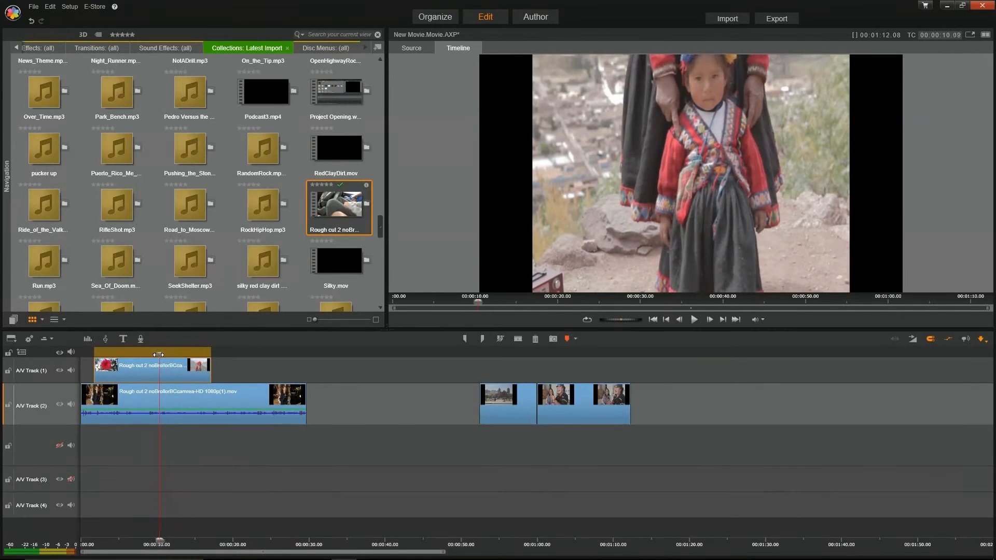
pyautogui.moveTo(158, 354); pyautogui.dragTo(94, 359)
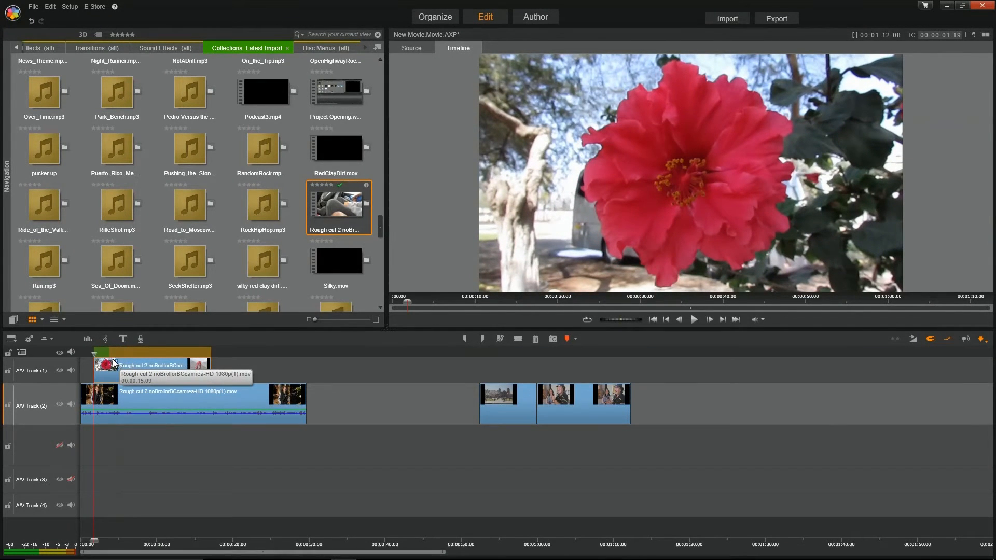
# Step: Split the flower clip at 00:00:04.04 and delete the part before the cut
pyautogui.click(112, 355)
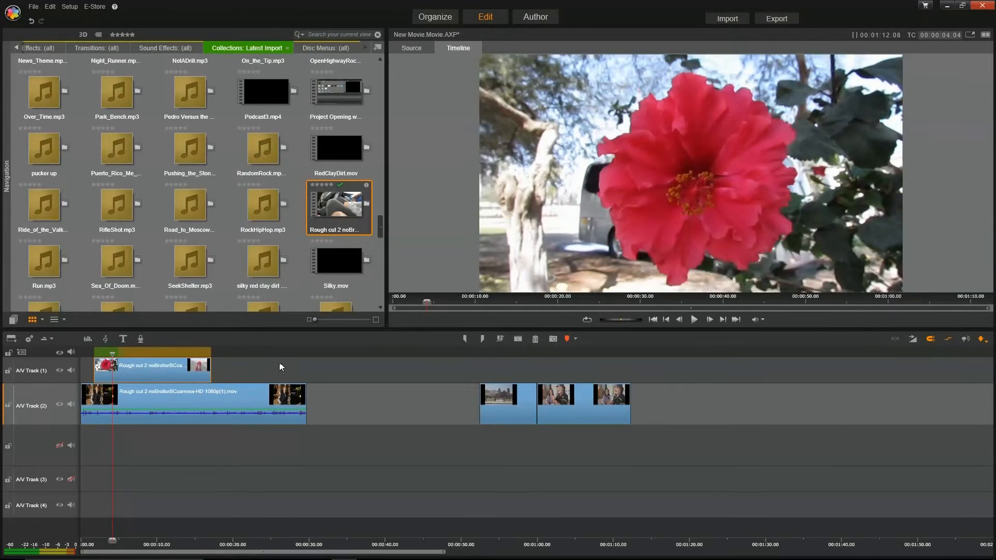
pyautogui.click(518, 339)
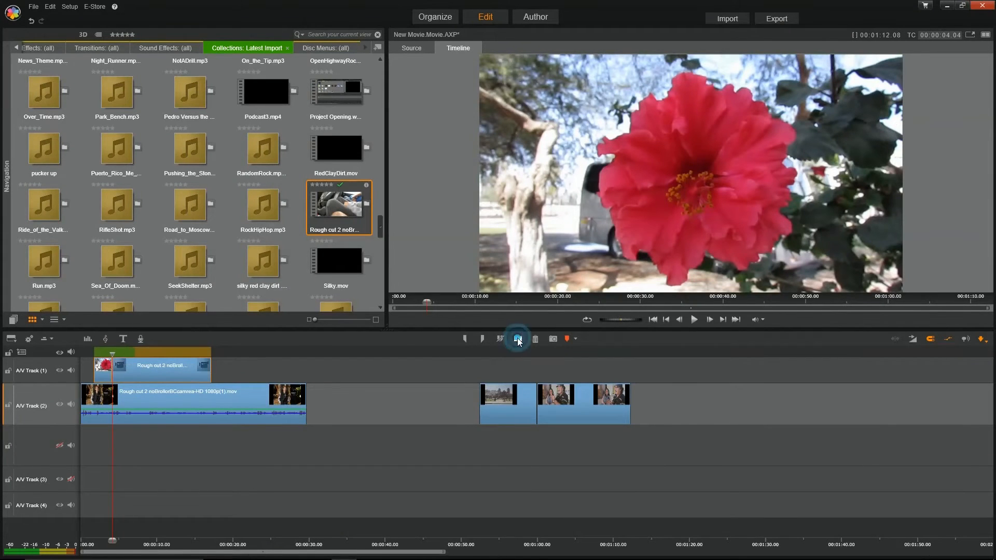
pyautogui.click(103, 372)
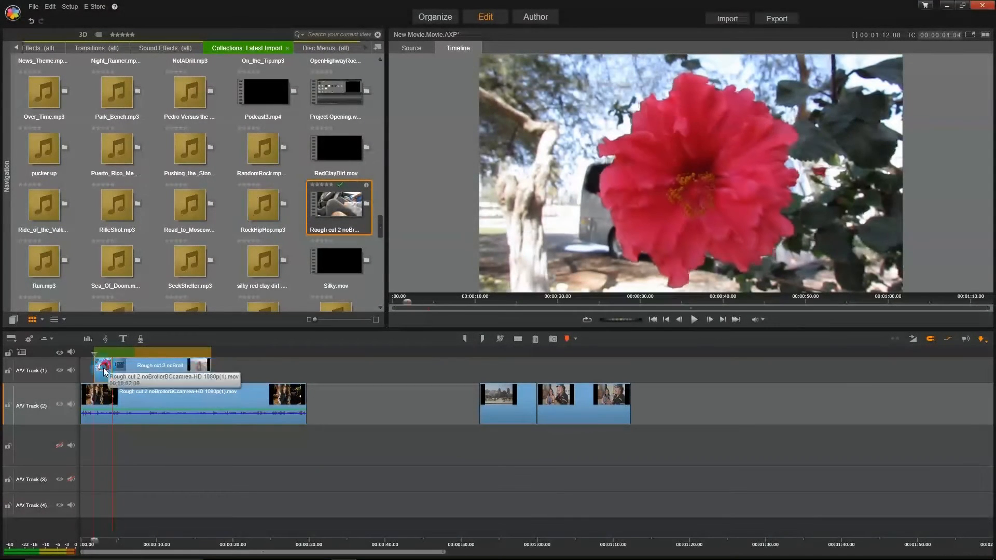
pyautogui.press('Delete')
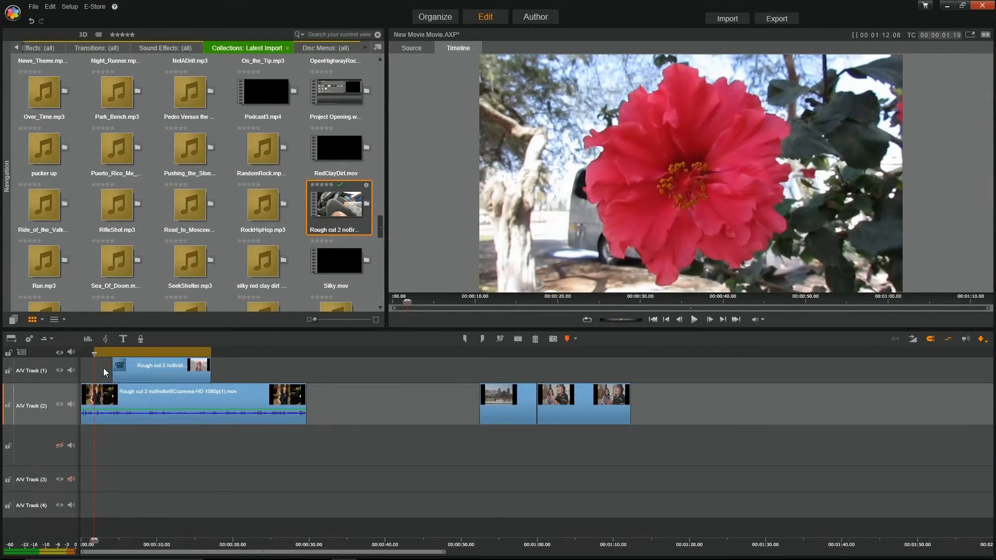
# Step: Turn off timeline magnet snapping and move the shortened flower clip earlier to start at 00:00:01.09
pyautogui.moveTo(130, 368)
pyautogui.mouseDown()
pyautogui.moveTo(102, 371)
pyautogui.moveTo(118, 370)
pyautogui.mouseUp()
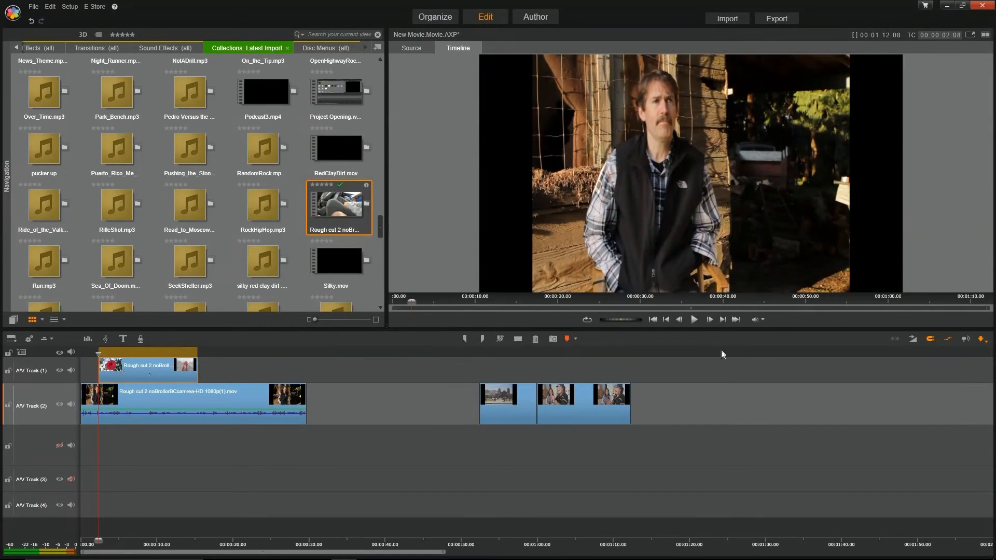
pyautogui.click(930, 340)
pyautogui.moveTo(174, 367); pyautogui.dragTo(158, 373)
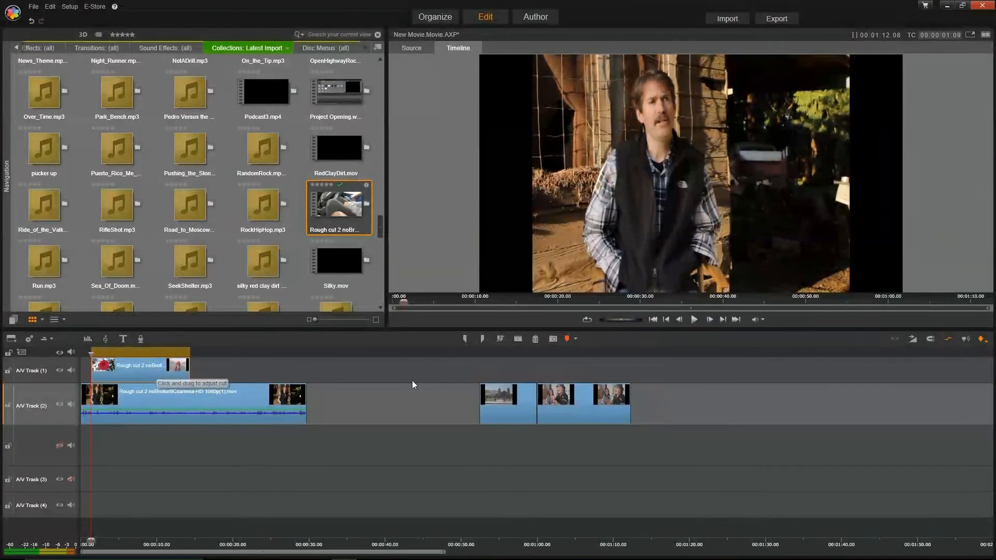
# Step: Move the plaza clip to 00:00:16.02 and the couple clip to 00:00:26.02 on A/V Track (1) above the interview clip
pyautogui.moveTo(513, 409); pyautogui.dragTo(235, 369)
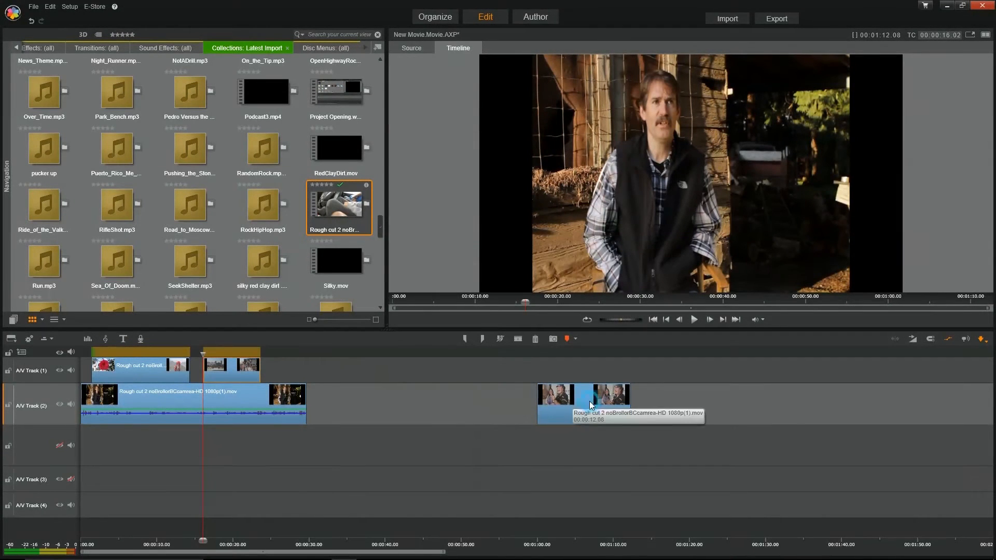
pyautogui.moveTo(589, 400)
pyautogui.mouseDown()
pyautogui.moveTo(404, 376)
pyautogui.moveTo(335, 381)
pyautogui.mouseUp()
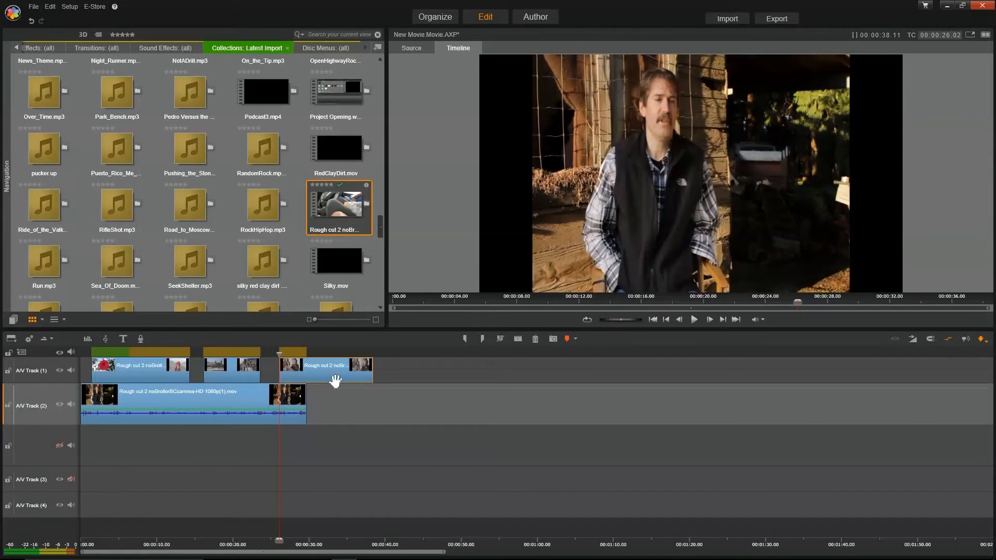
# Step: Split the couple clip on A/V Track (1) at 00:00:33.05 and delete the part after the cut
pyautogui.click(323, 353)
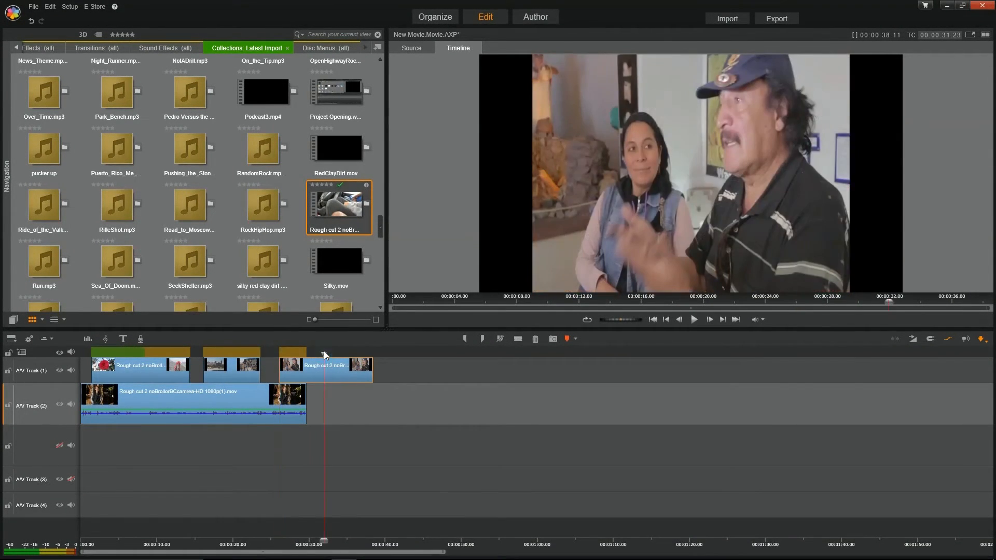
pyautogui.moveTo(324, 351)
pyautogui.mouseDown()
pyautogui.moveTo(305, 351)
pyautogui.moveTo(334, 351)
pyautogui.mouseUp()
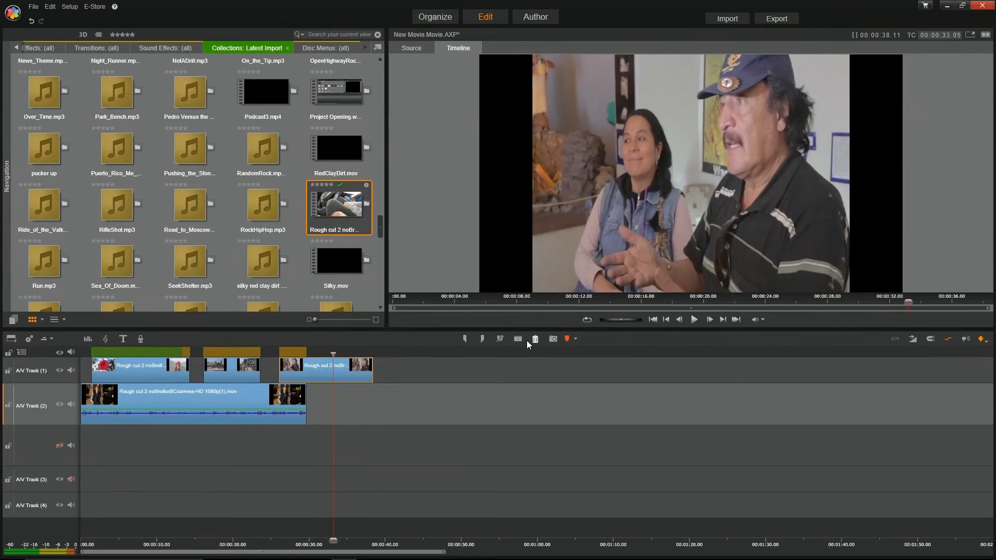
pyautogui.click(521, 340)
pyautogui.click(354, 366)
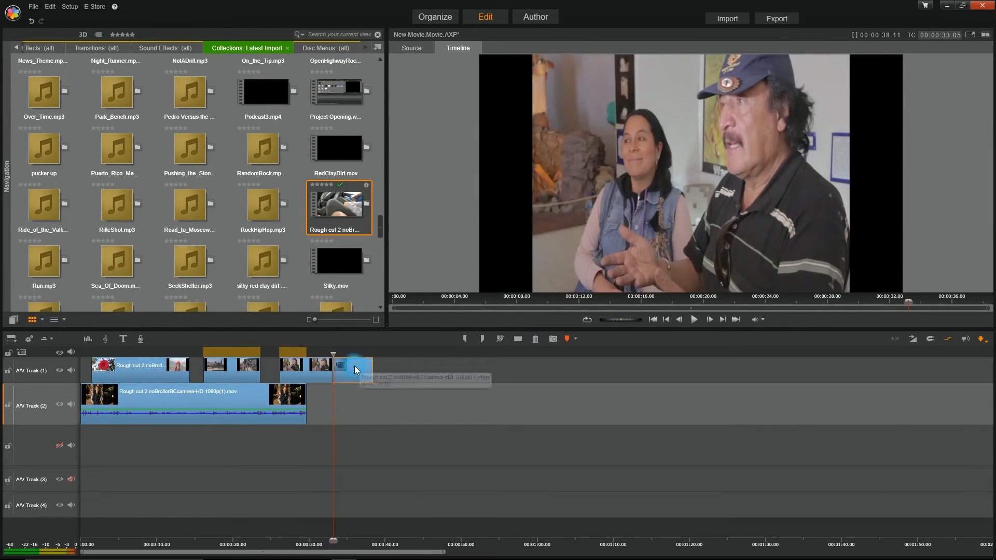
pyautogui.press('Delete')
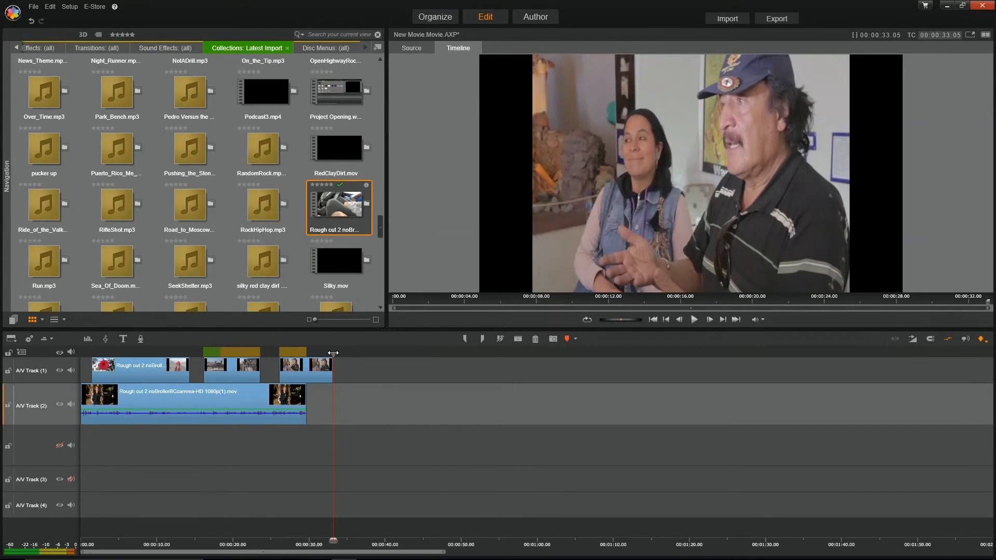
# Step: Play the timeline from its beginning to the start of the plaza clip to check the B-roll over the interview audio
pyautogui.moveTo(333, 353); pyautogui.dragTo(268, 344)
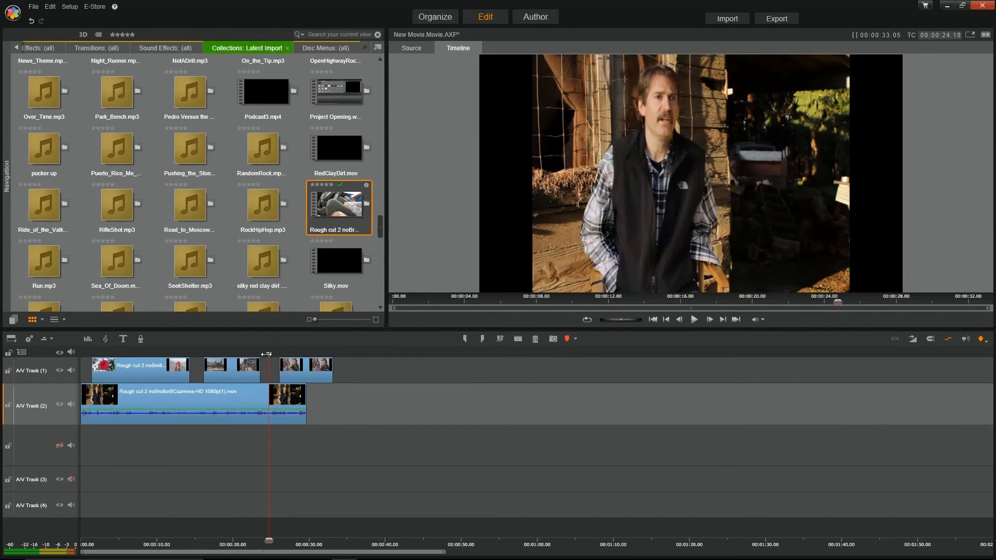
pyautogui.moveTo(269, 354); pyautogui.dragTo(72, 353)
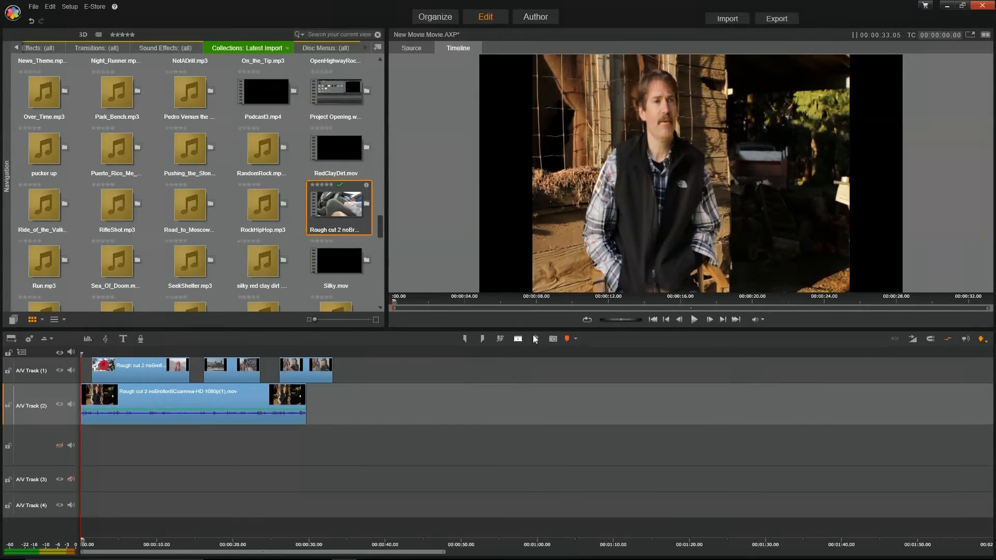
pyautogui.click(694, 320)
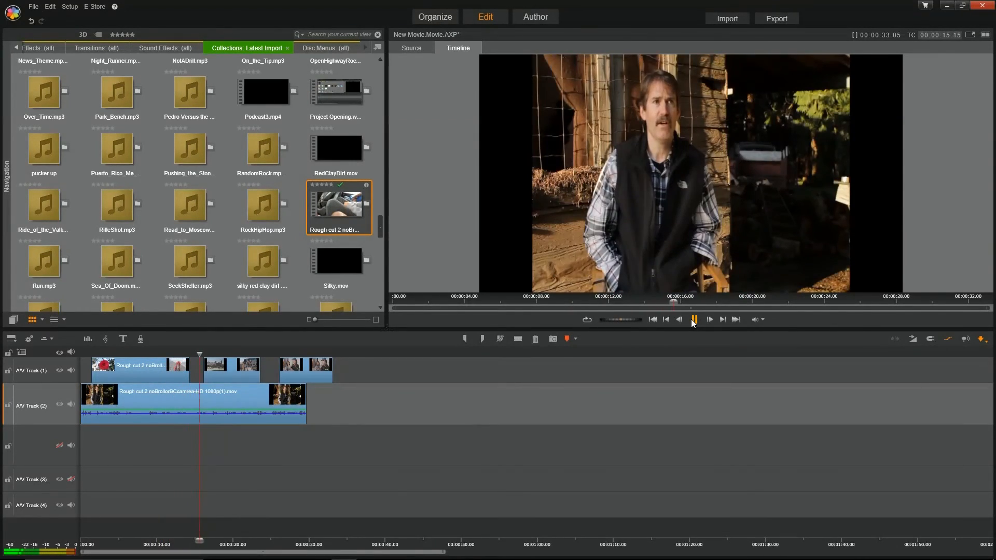
pyautogui.click(694, 320)
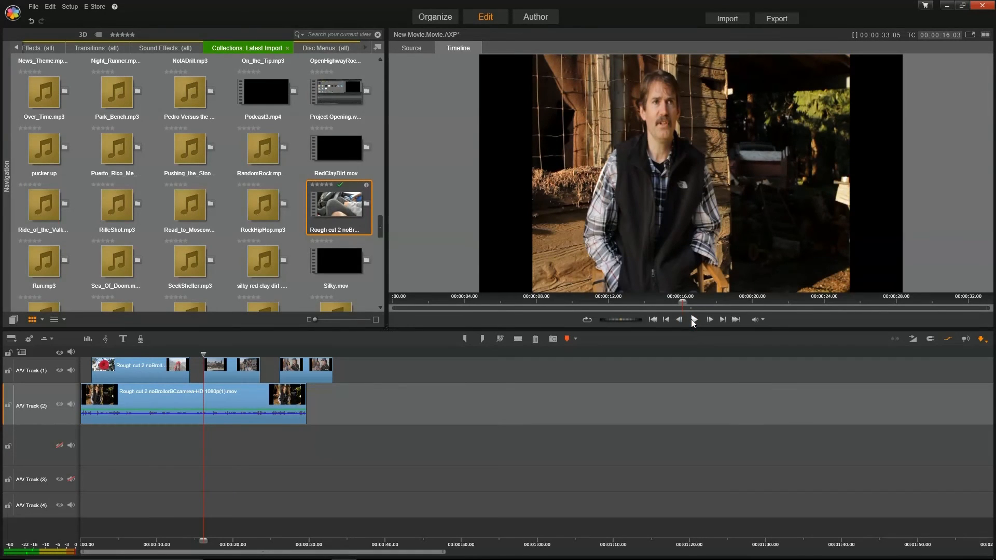